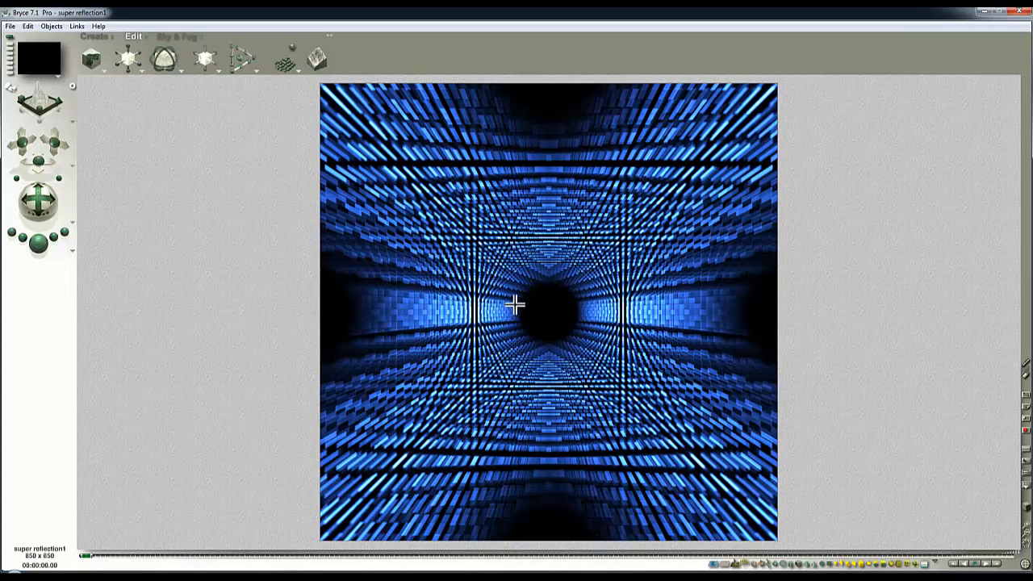
Blend the sky's atmosphere with a red sun (RGB 255, 0, 0) aimed at about azimuth 29.4 and altitude 28.1
click(166, 36)
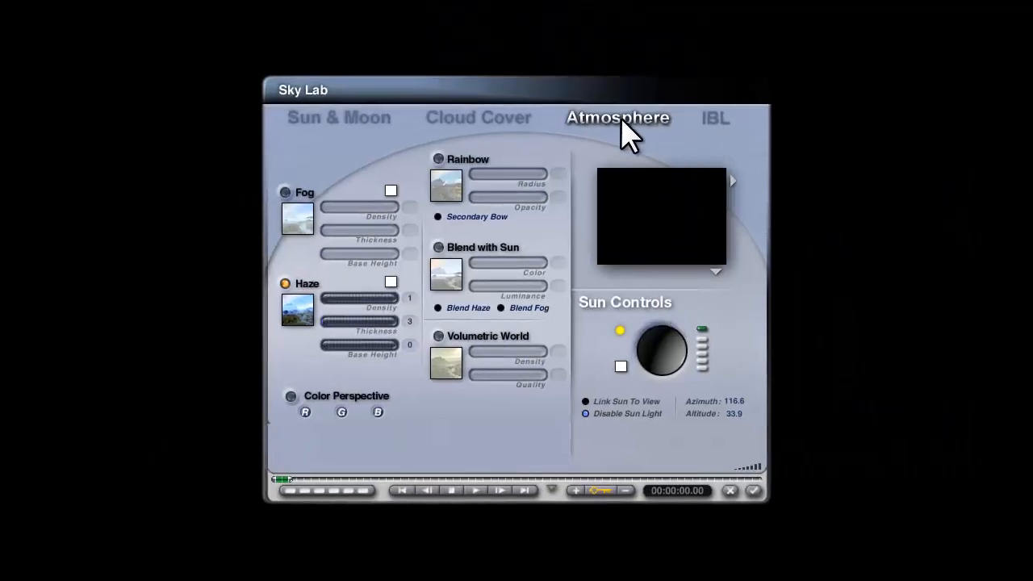
click(438, 247)
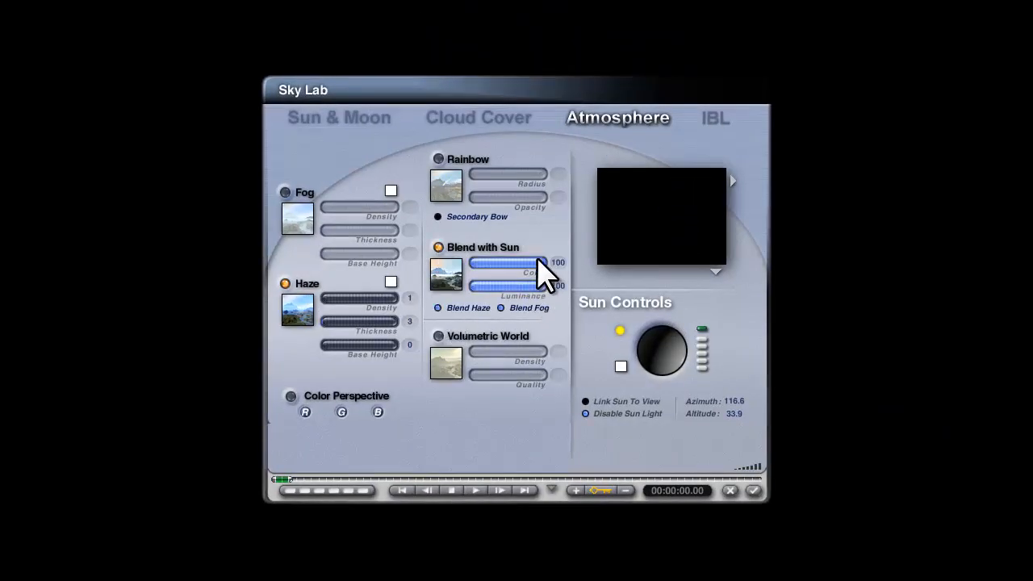
click(619, 368)
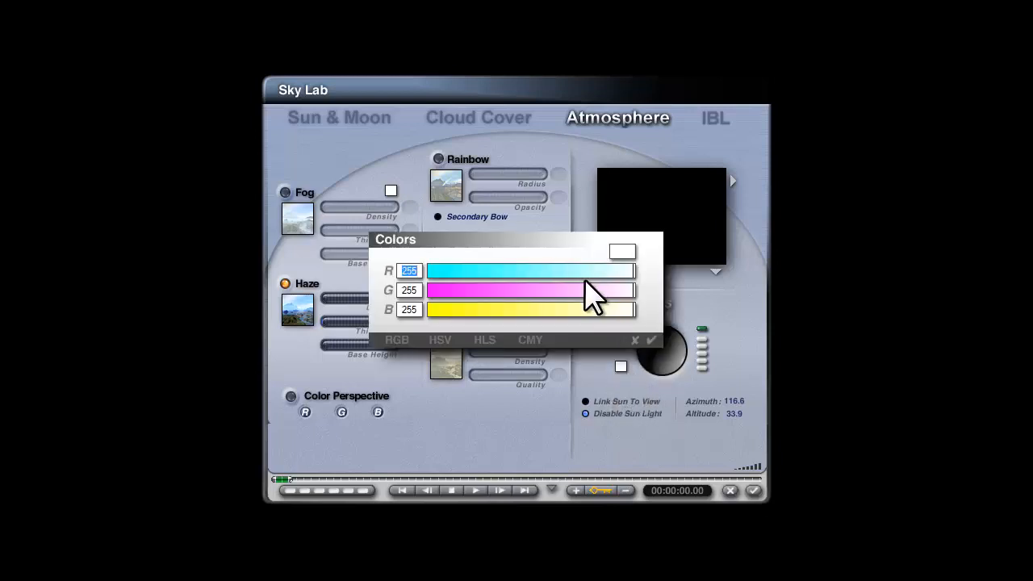
drag(486, 292, 377, 289)
drag(468, 310, 334, 309)
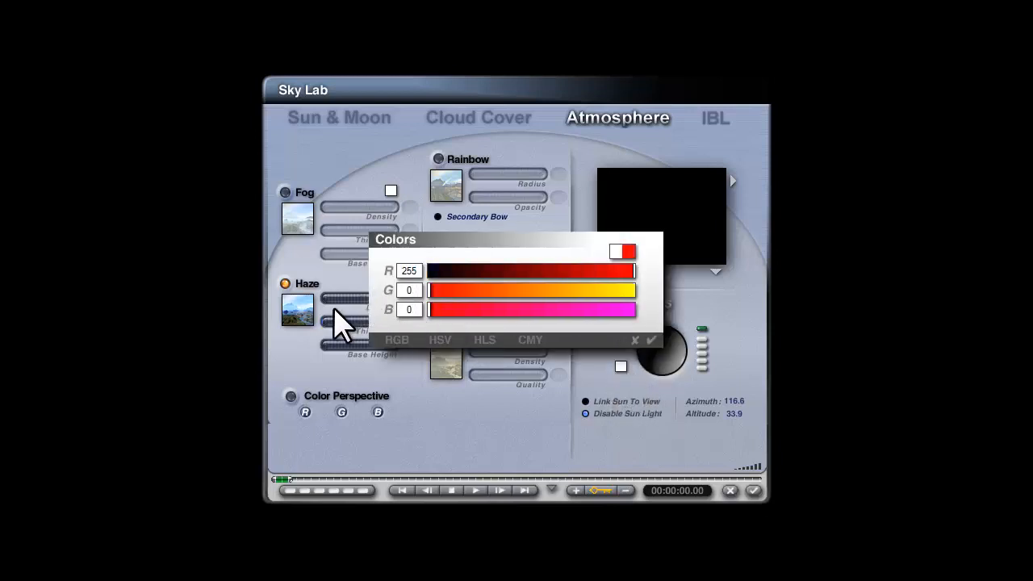
click(651, 340)
drag(672, 359, 674, 364)
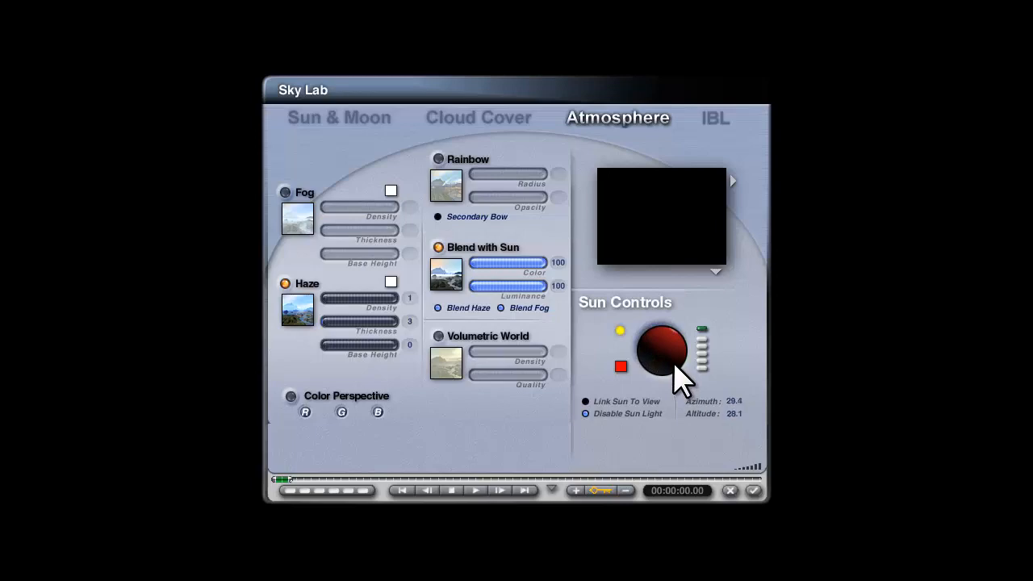
click(753, 491)
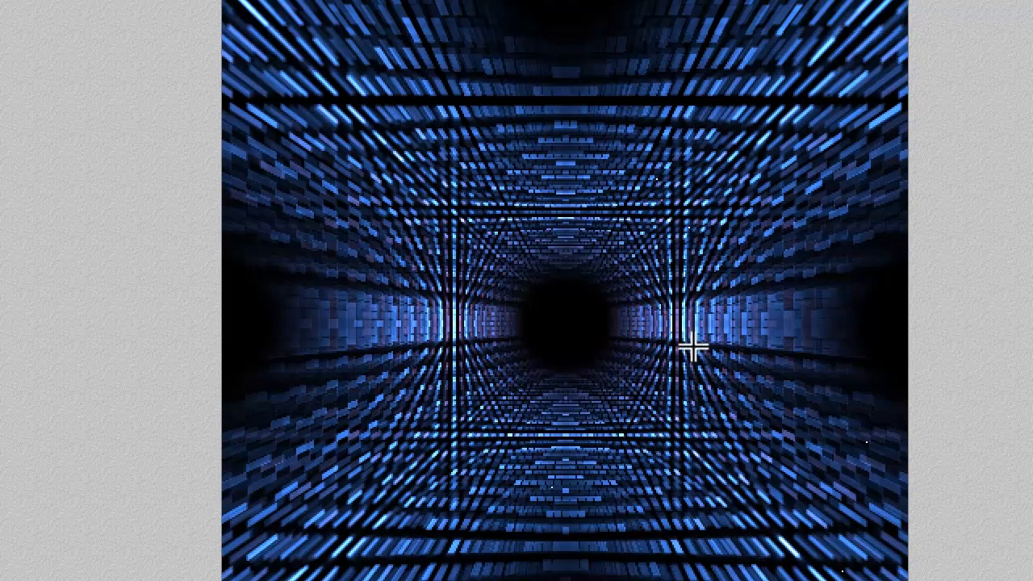
Mark out three rectangular areas around the dark centre of the render, and return to the wireframe
drag(693, 346, 688, 291)
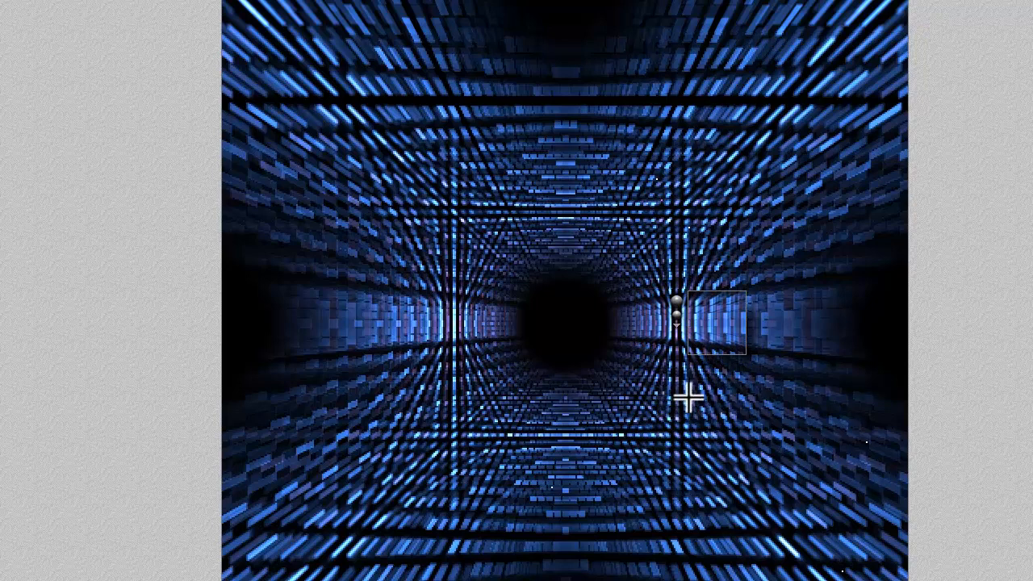
drag(733, 421, 619, 332)
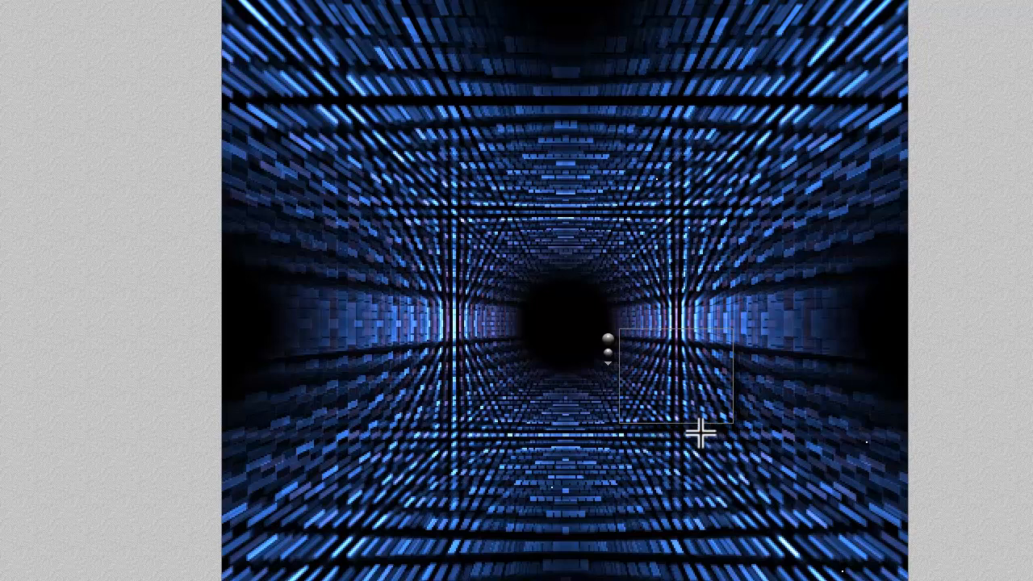
drag(443, 243, 439, 240)
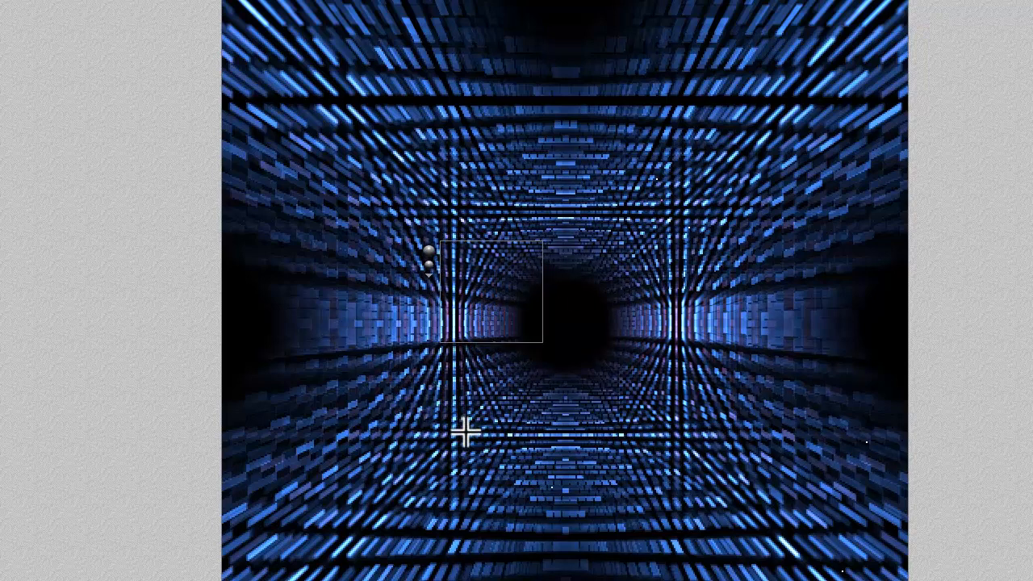
key(Escape)
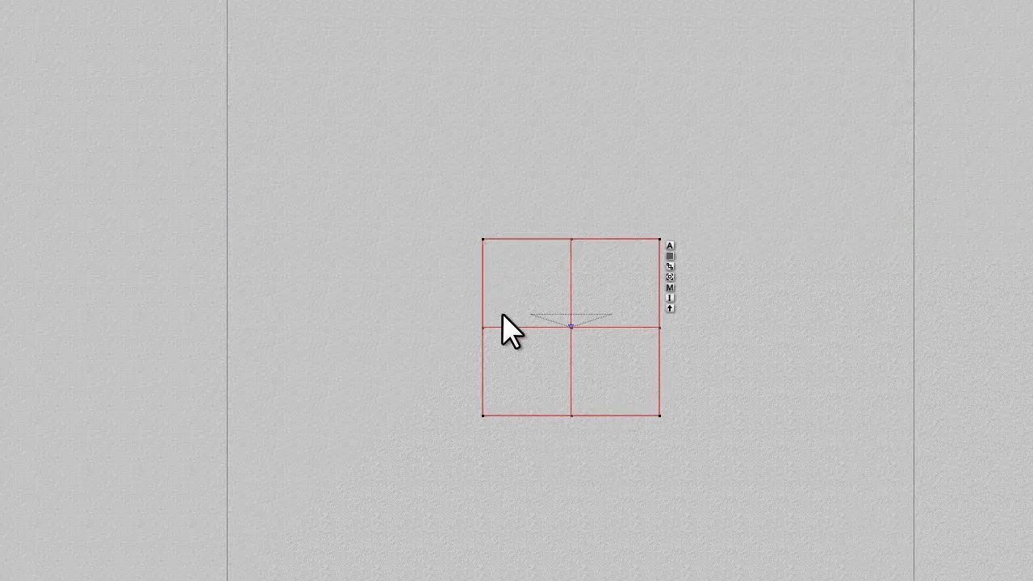
Add a sphere at the cube's centre and shrink it to less than half the cube's width
click(107, 19)
mouse_move(303, 23)
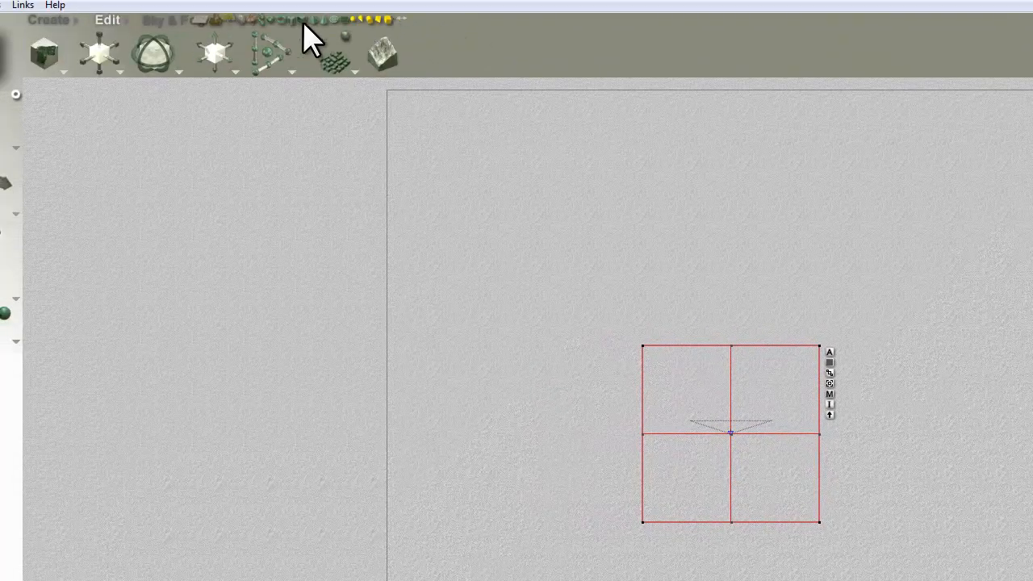
click(267, 18)
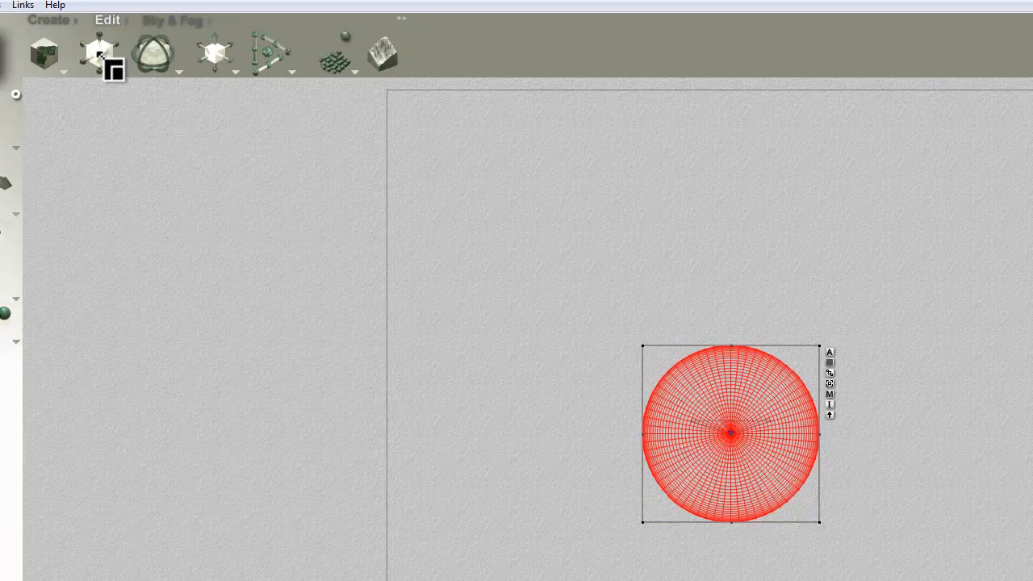
drag(99, 55, 77, 55)
key(Escape)
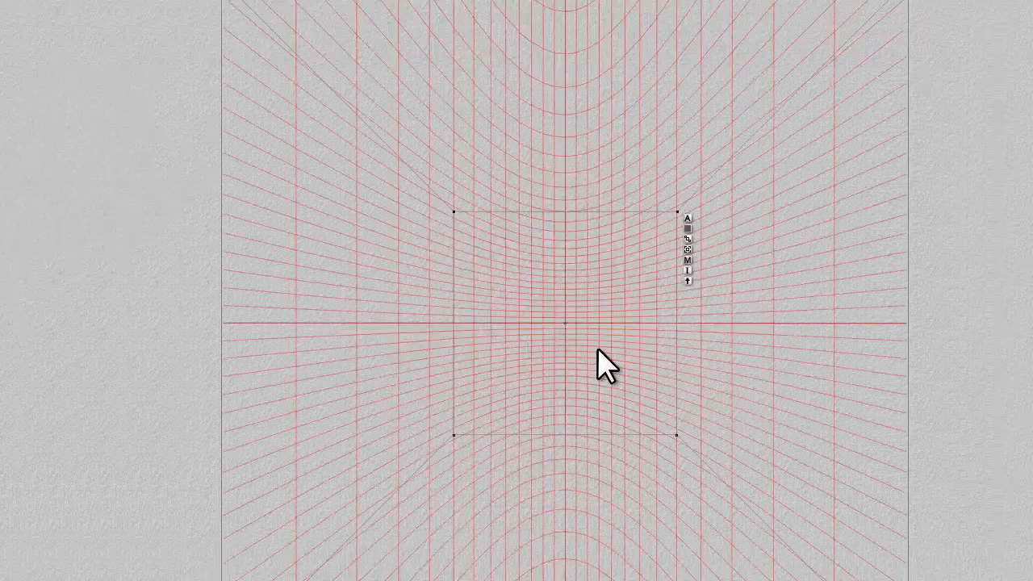
key(2)
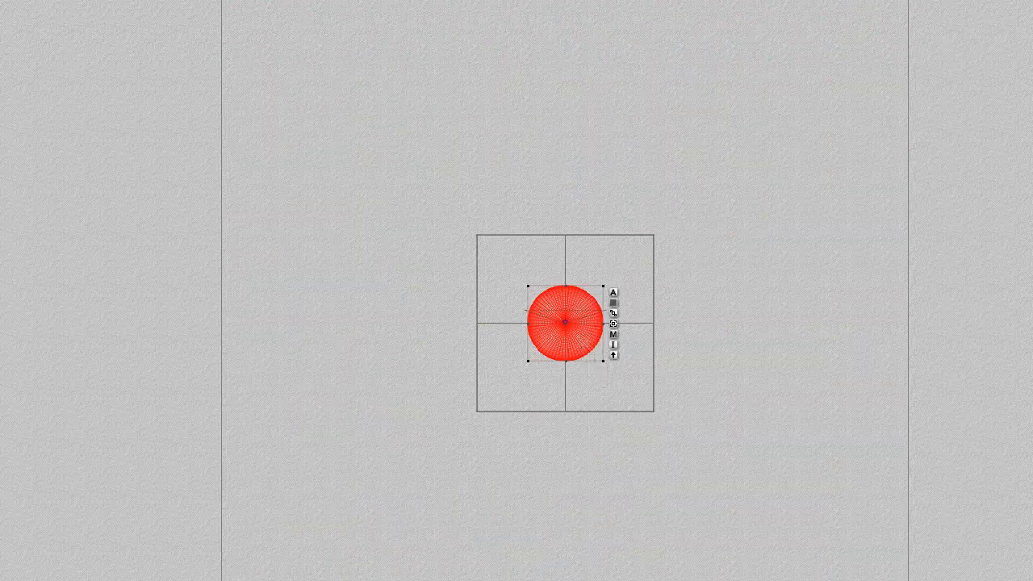
drag(527, 286, 530, 287)
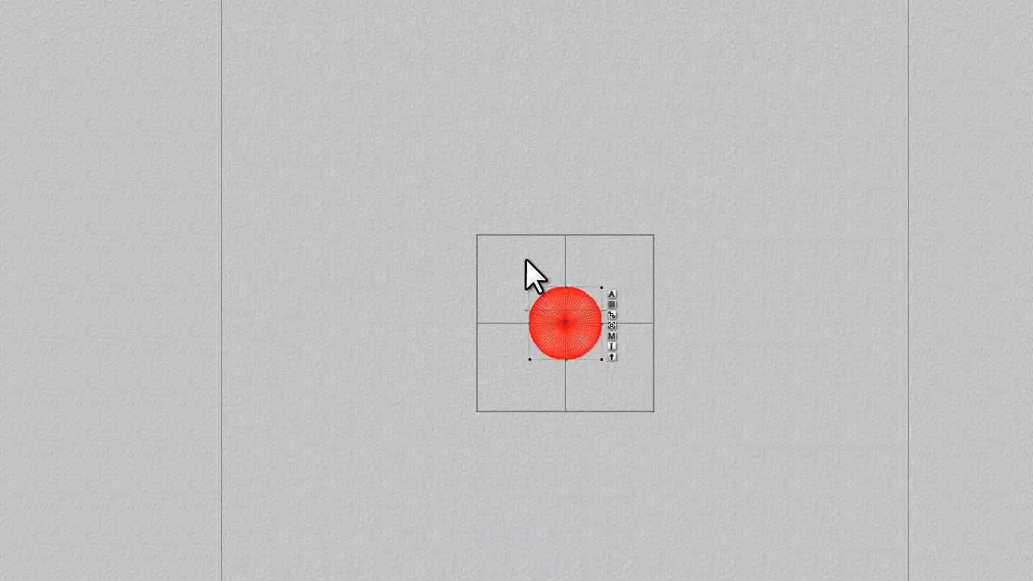
Set the sphere material's transparency to 100 and its diffuse colour to white (255, 255, 255)
click(611, 336)
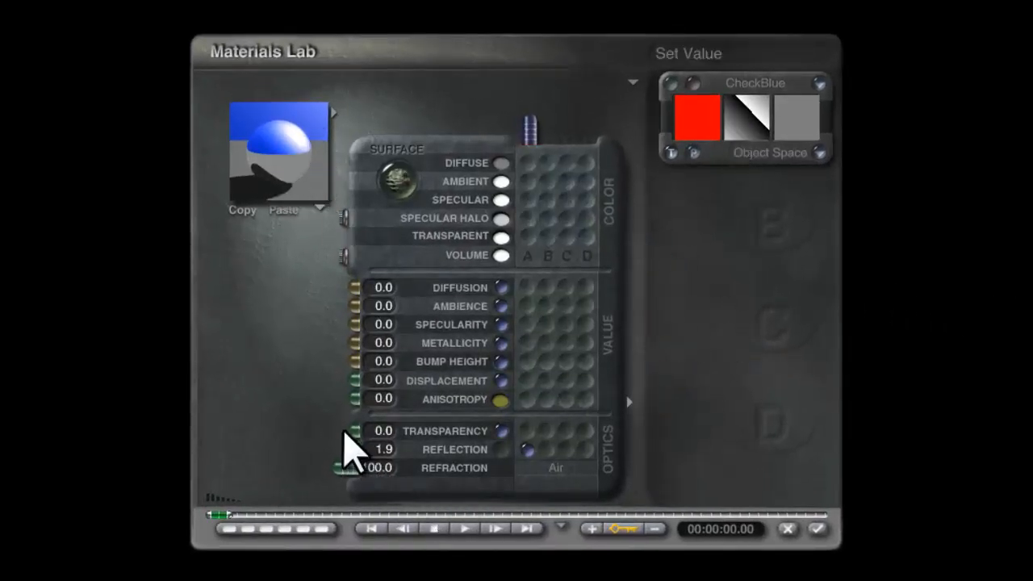
drag(339, 431, 272, 428)
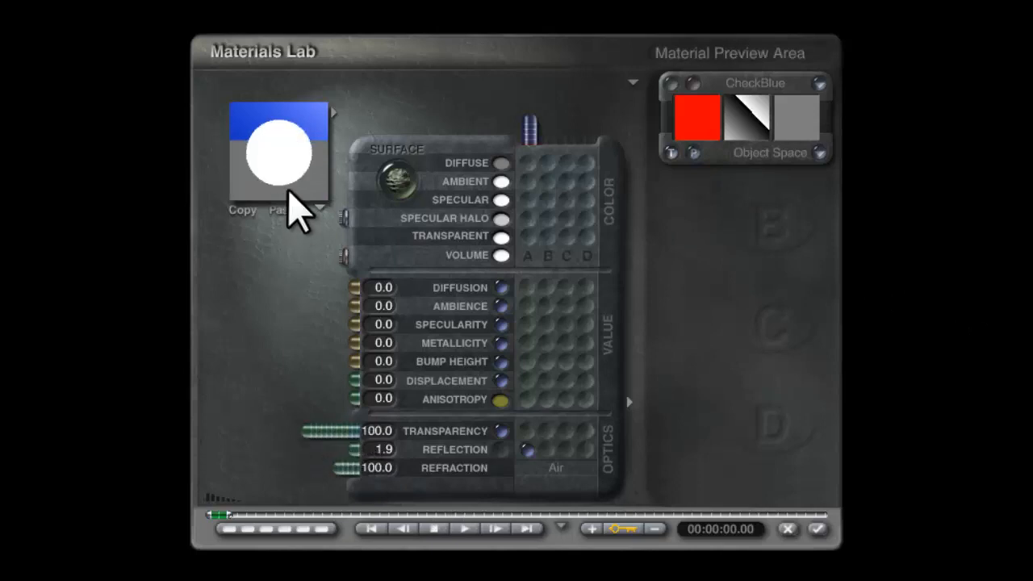
click(504, 169)
drag(552, 261, 677, 268)
drag(636, 287, 701, 295)
drag(635, 313, 721, 327)
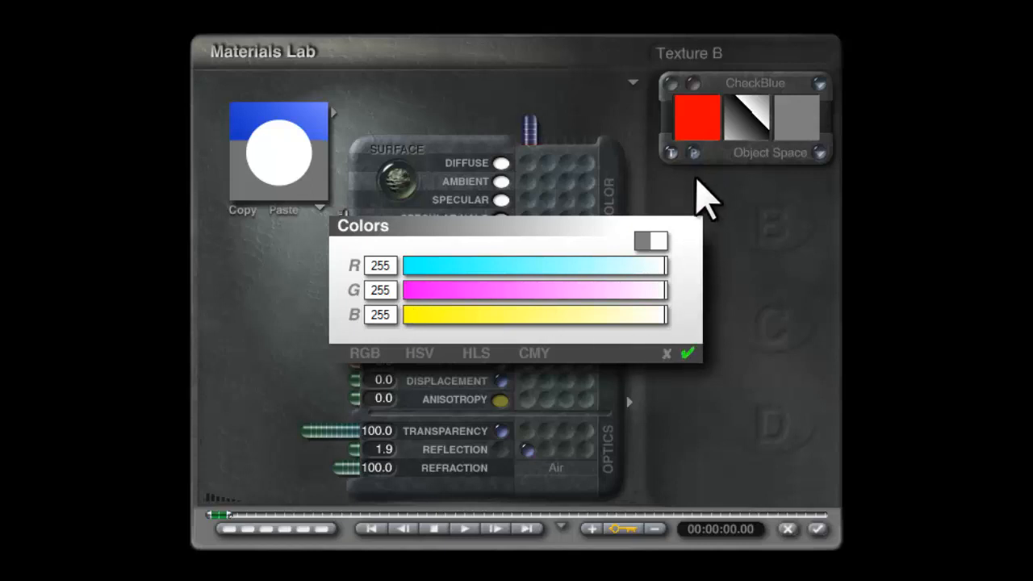
Set the sphere's refraction to 300 and its reflection to a plain numeric value of 0 without a texture
click(699, 105)
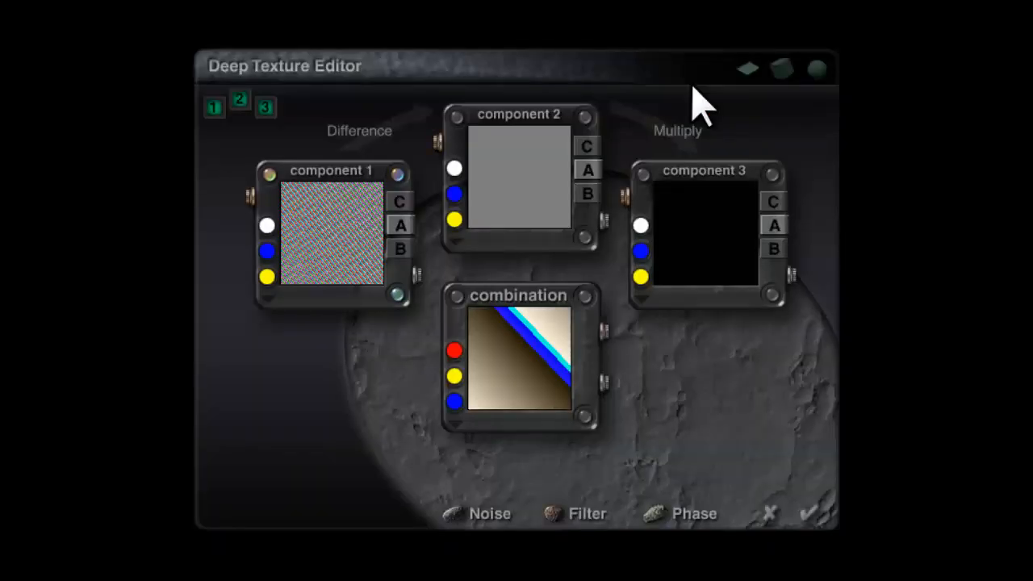
click(808, 514)
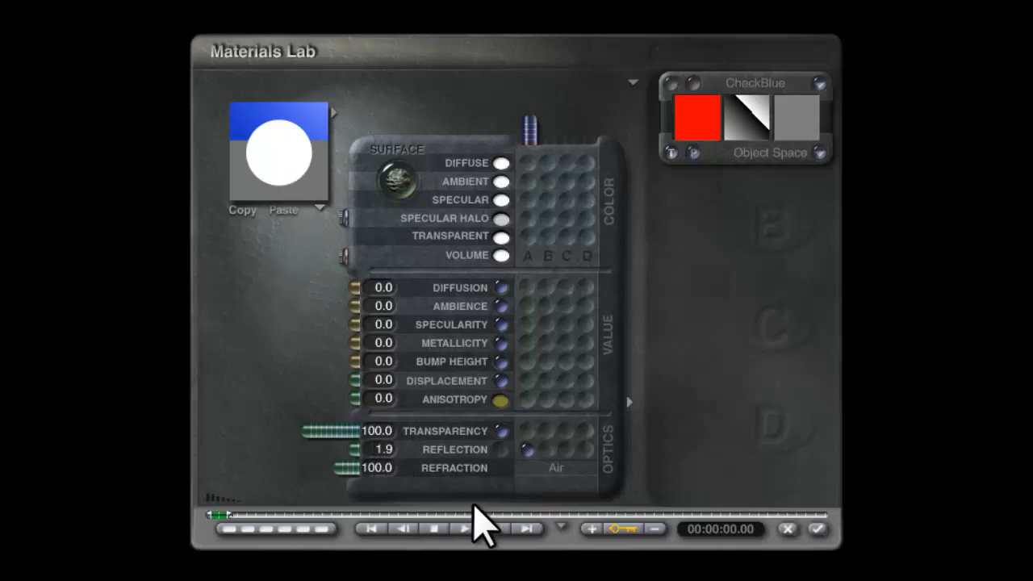
click(503, 450)
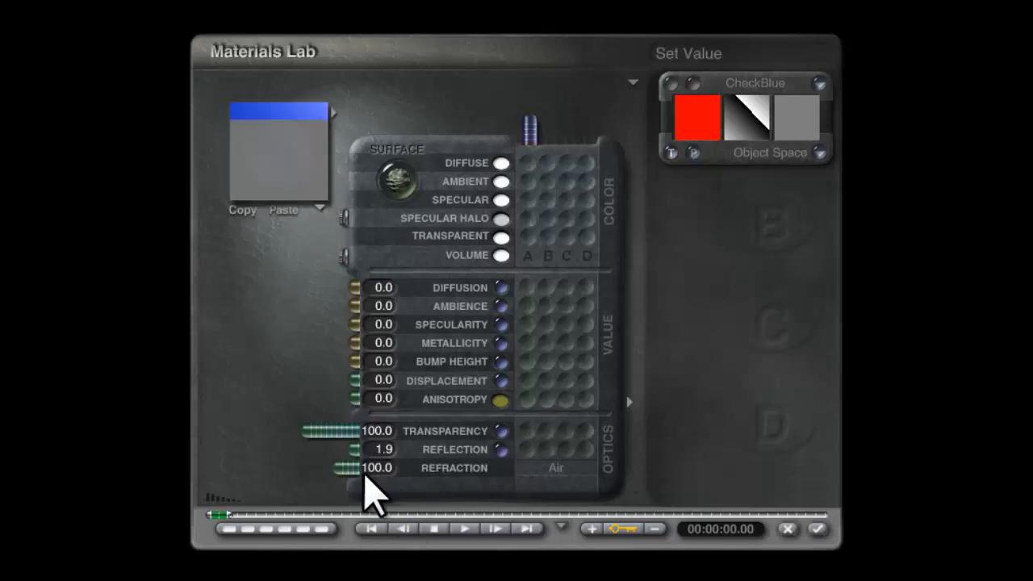
drag(343, 468, 218, 473)
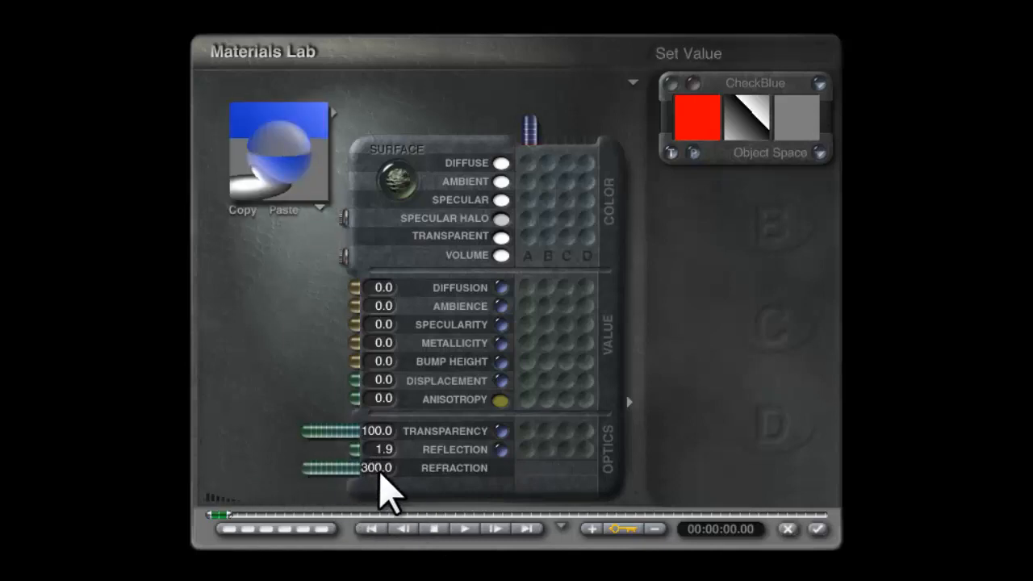
drag(358, 454, 395, 443)
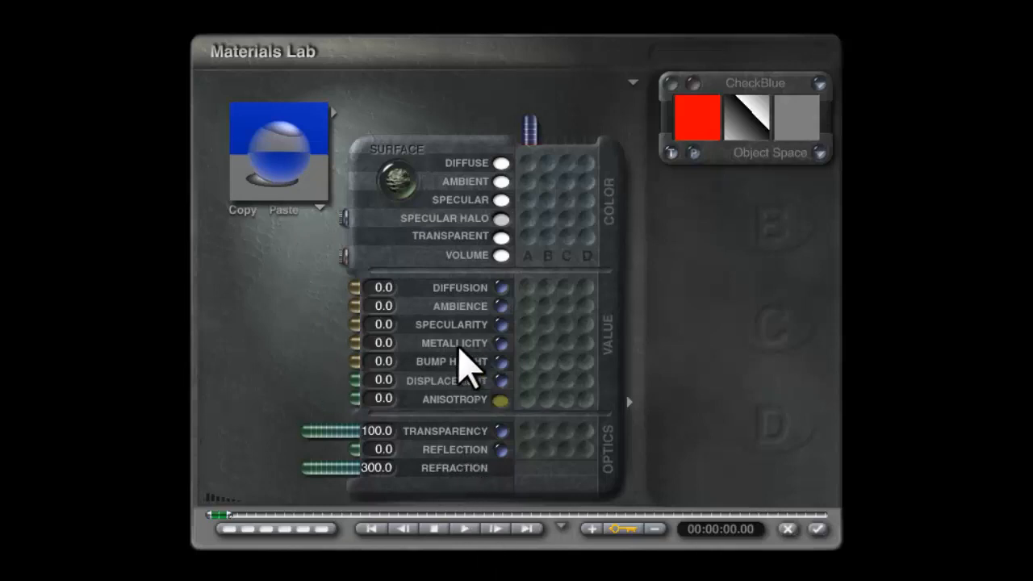
drag(287, 198, 292, 176)
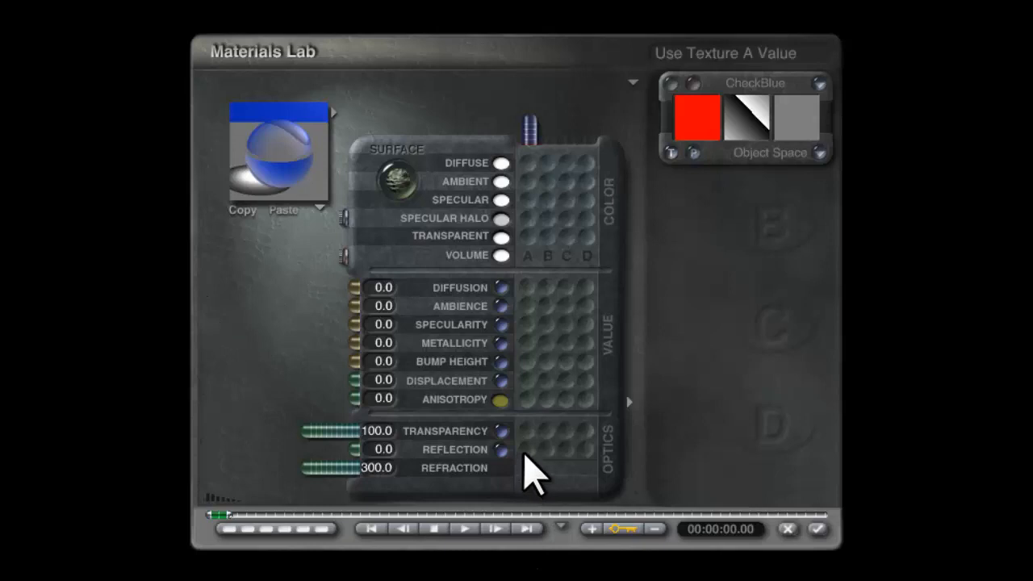
Set the sphere's reflection to 100 driven by texture A, and reduce that texture to one component
drag(341, 450, 231, 468)
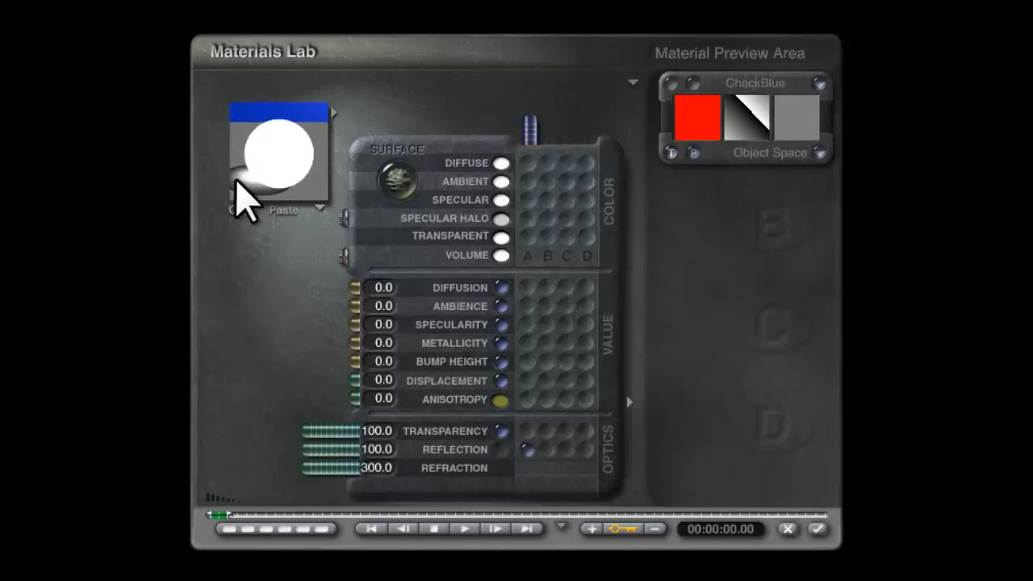
click(703, 104)
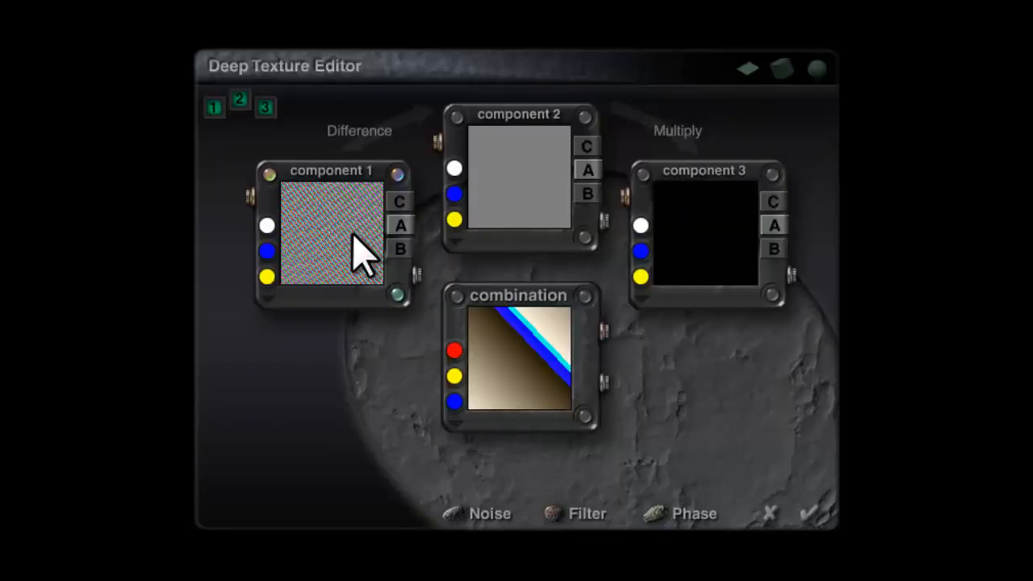
click(215, 108)
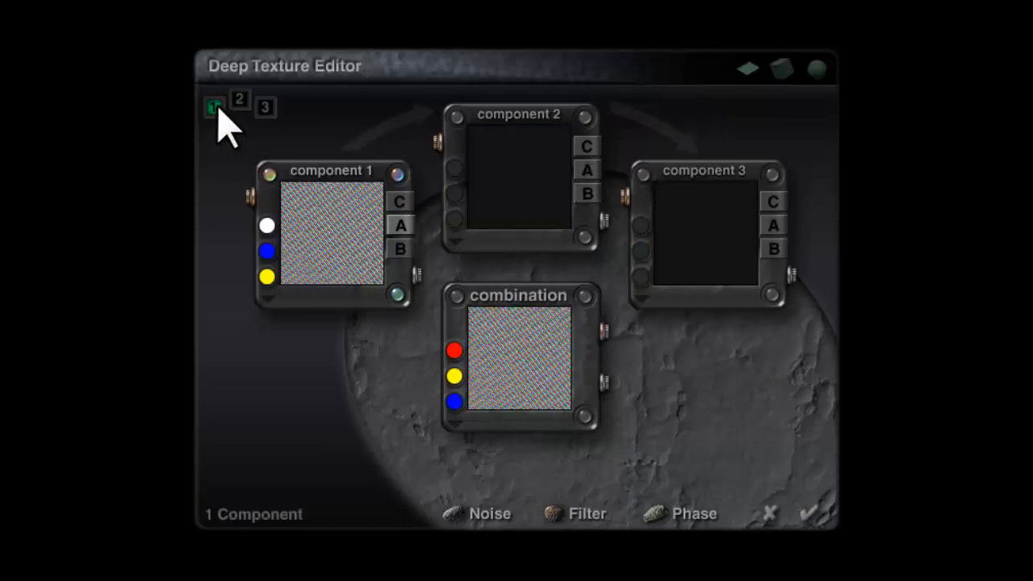
click(769, 513)
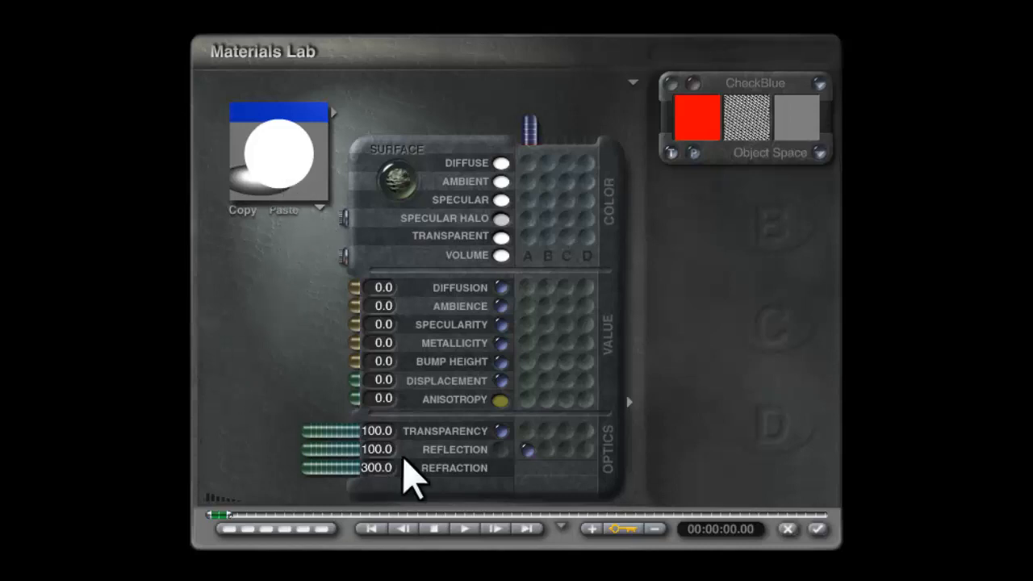
drag(268, 160, 334, 202)
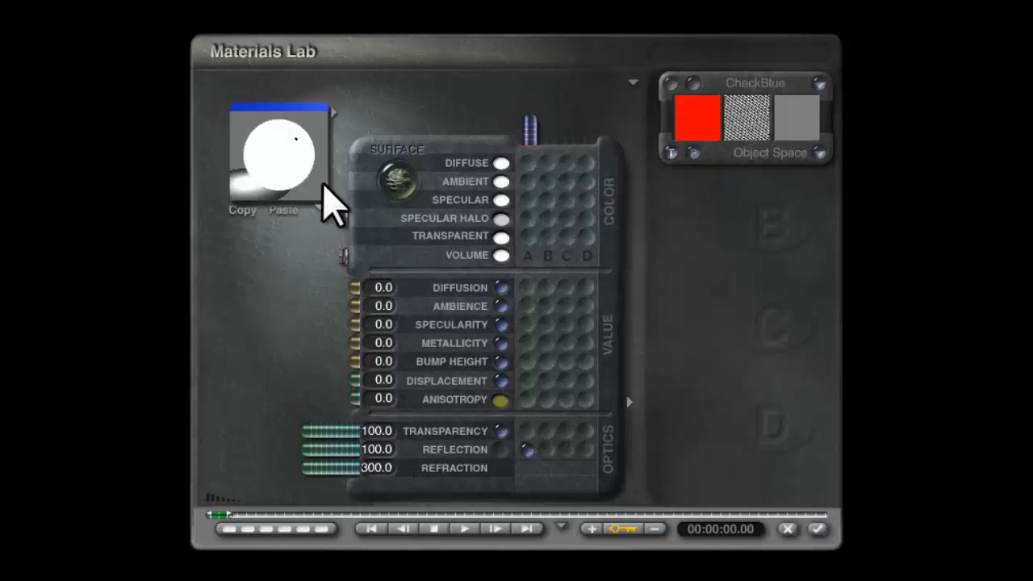
drag(288, 166, 296, 162)
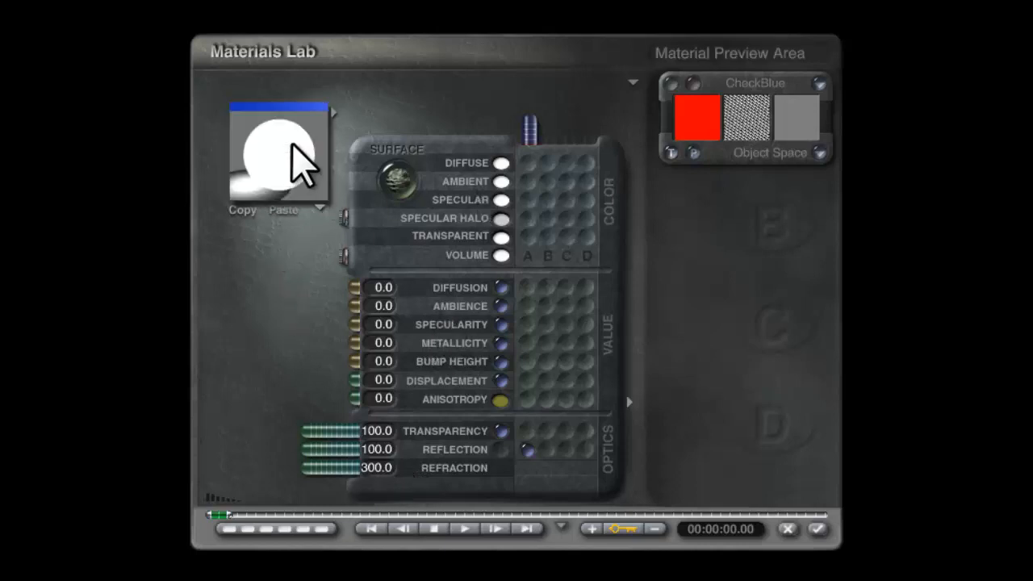
Set the sphere's specular halo colour to white (255, 255, 255), and apply the material for a test render
click(501, 236)
drag(612, 268, 674, 278)
drag(614, 291, 692, 295)
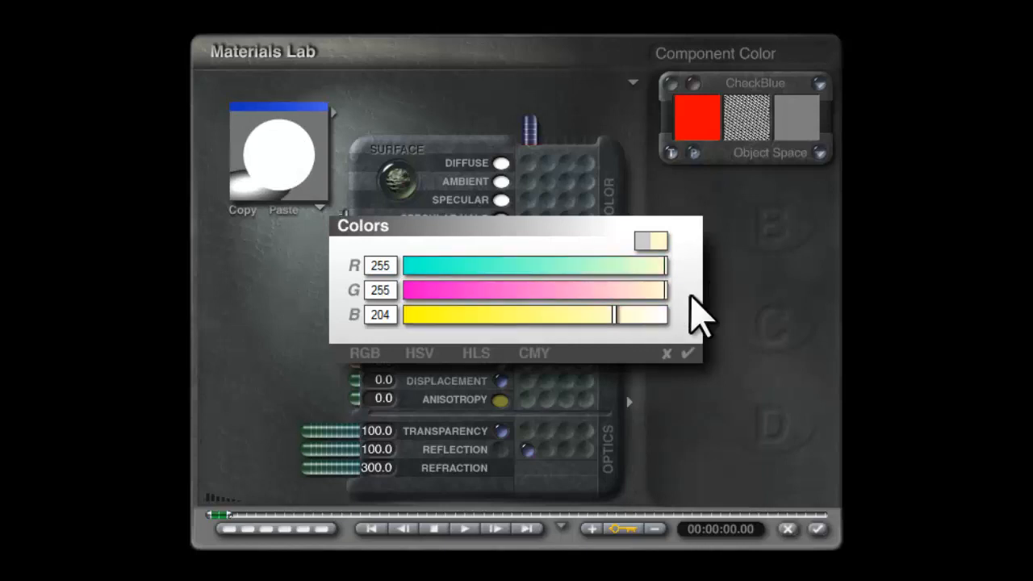
drag(613, 317, 690, 331)
click(688, 355)
drag(276, 159, 288, 183)
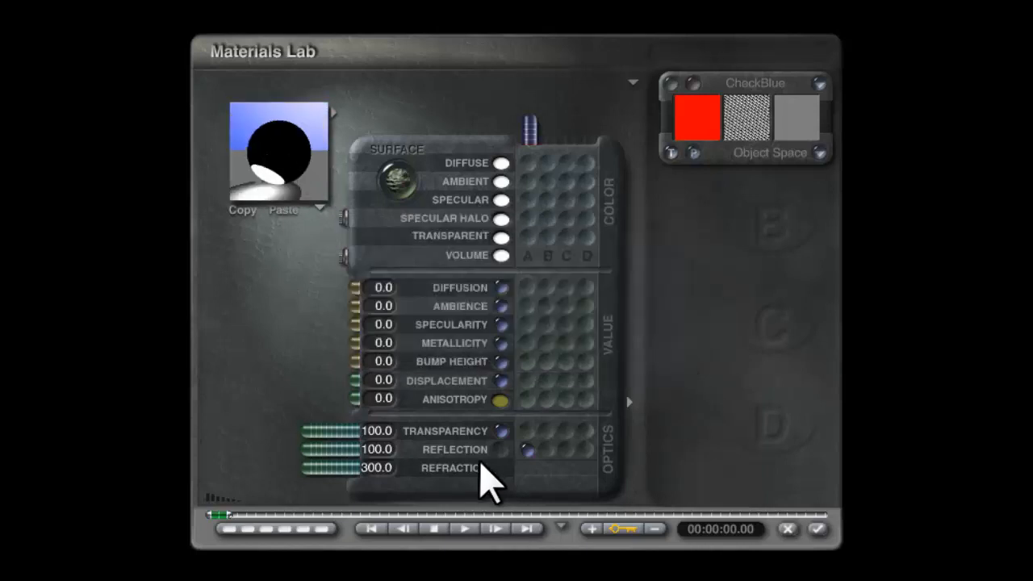
drag(307, 164, 306, 160)
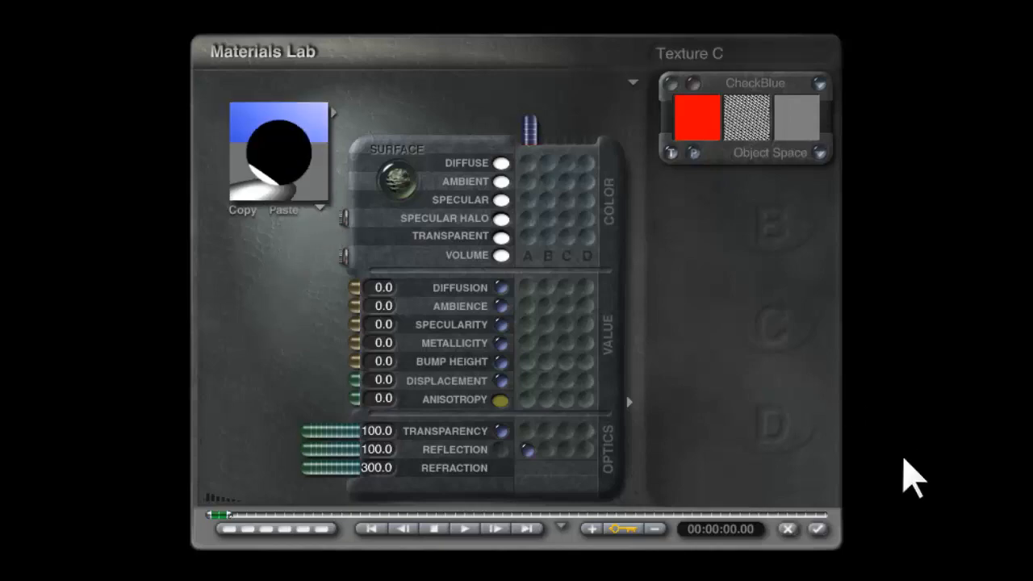
click(820, 526)
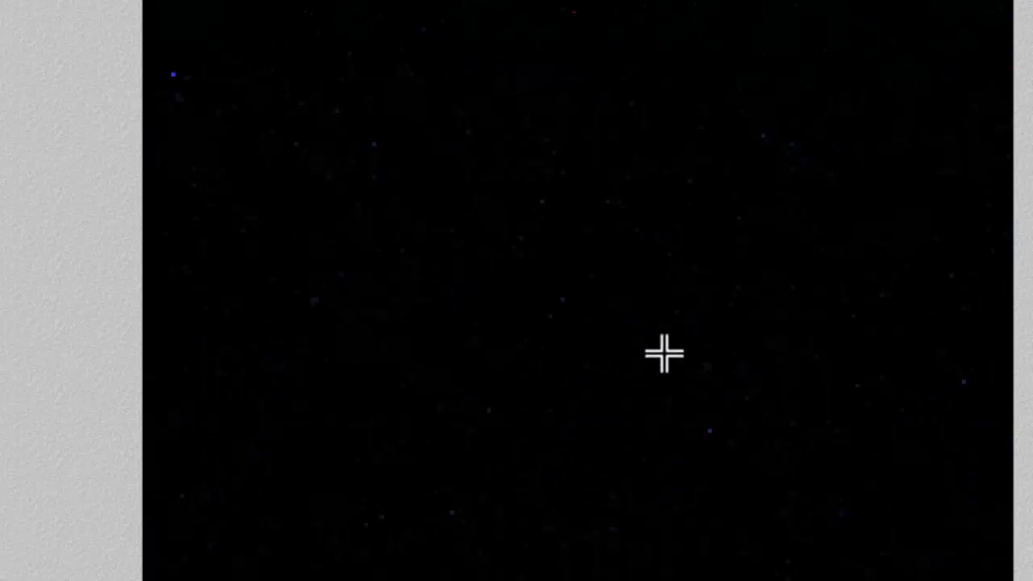
key(Escape)
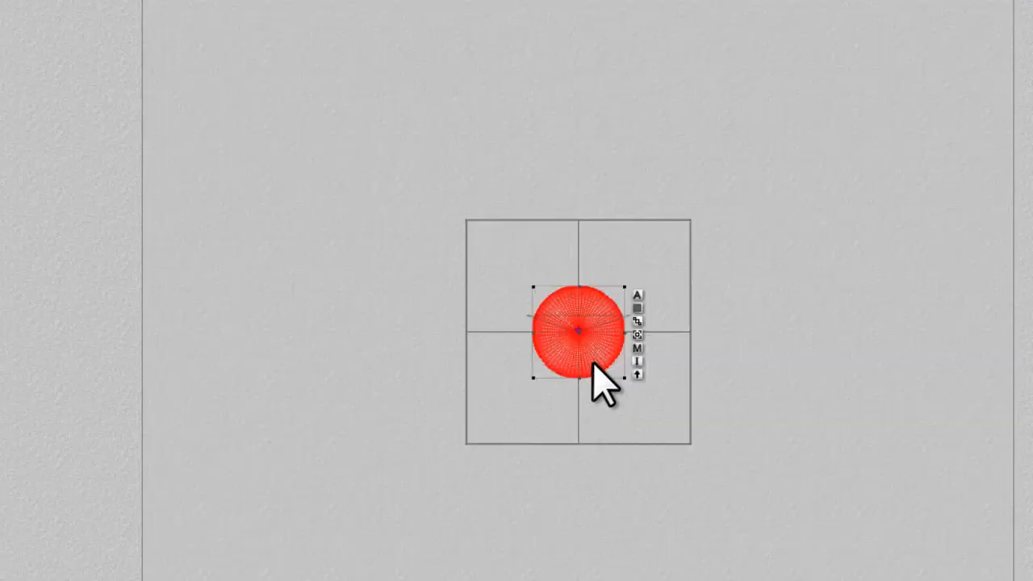
Set the reflection of the cube's material to 2 and render the scene through the camera
right_click(675, 418)
click(702, 431)
click(703, 283)
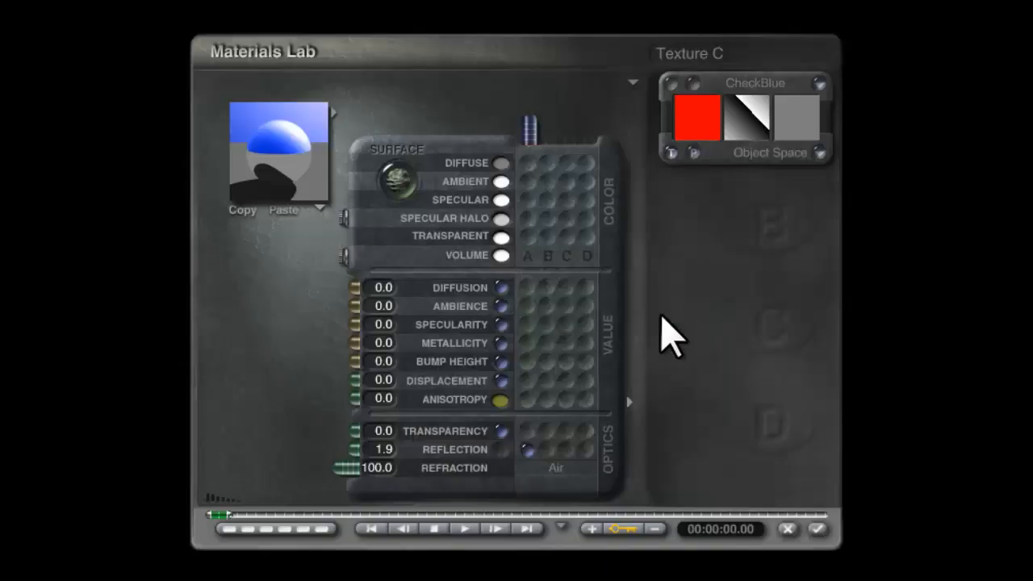
click(387, 449)
text(2)
key(Return)
click(817, 528)
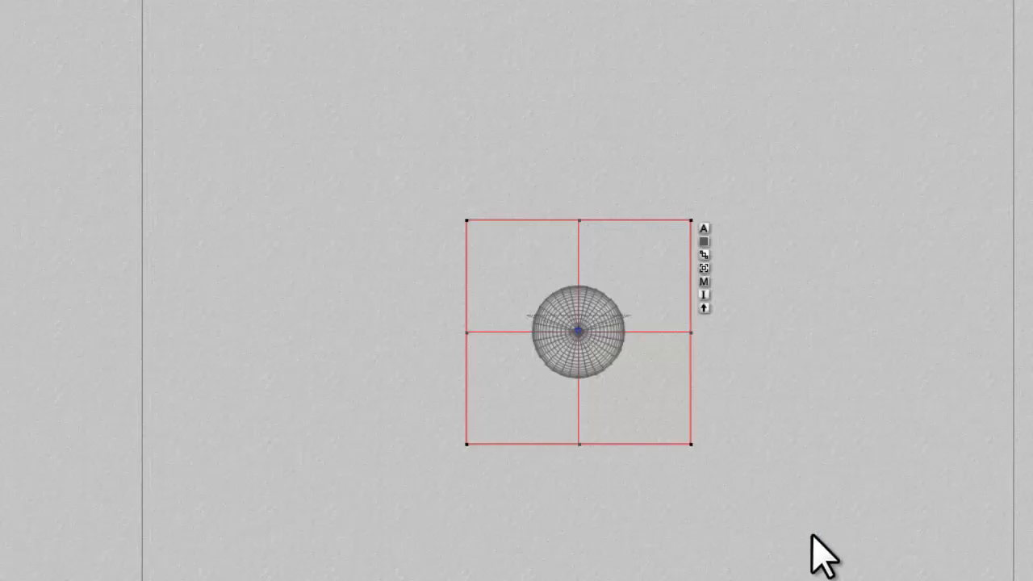
key(1)
key(ctrl+r)
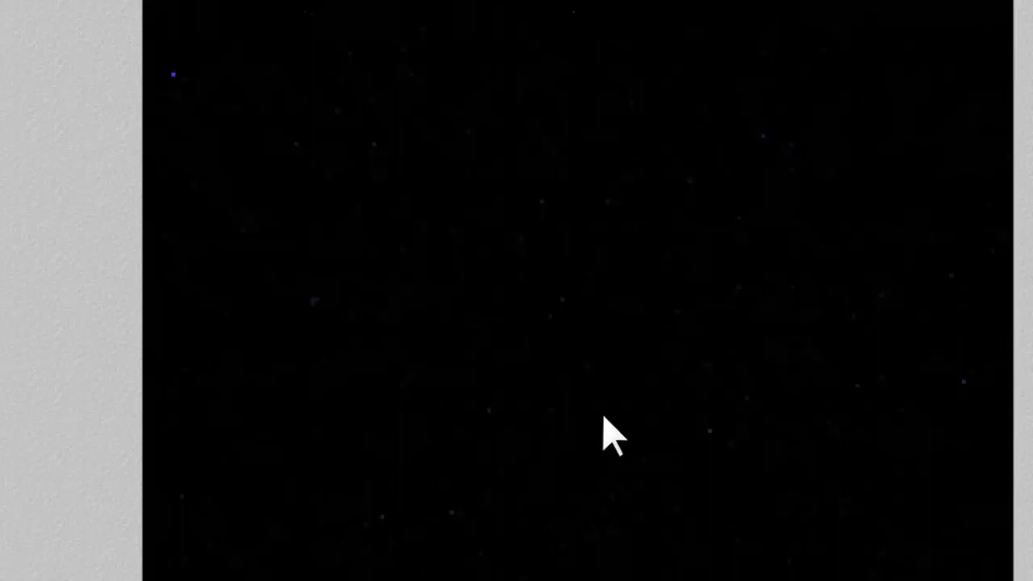
Shrink the sphere inside the cube slightly and render the scene through the camera
key(2)
ctrl+click(591, 364)
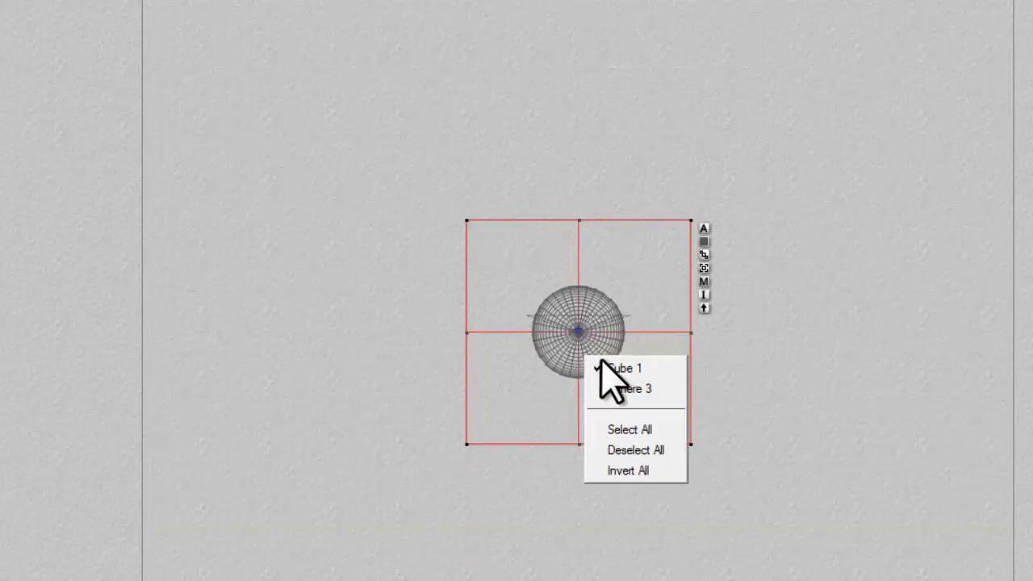
click(619, 388)
drag(625, 378, 615, 367)
key(1)
key(ctrl+r)
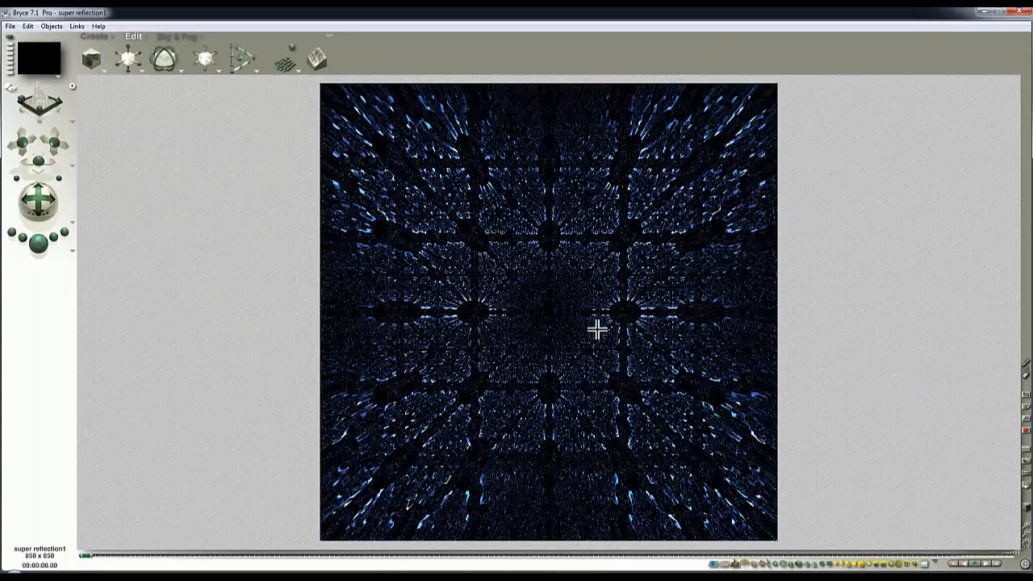
Set the sphere material's reflection to a plain numeric value of 0 without a texture, and render the scene
click(597, 328)
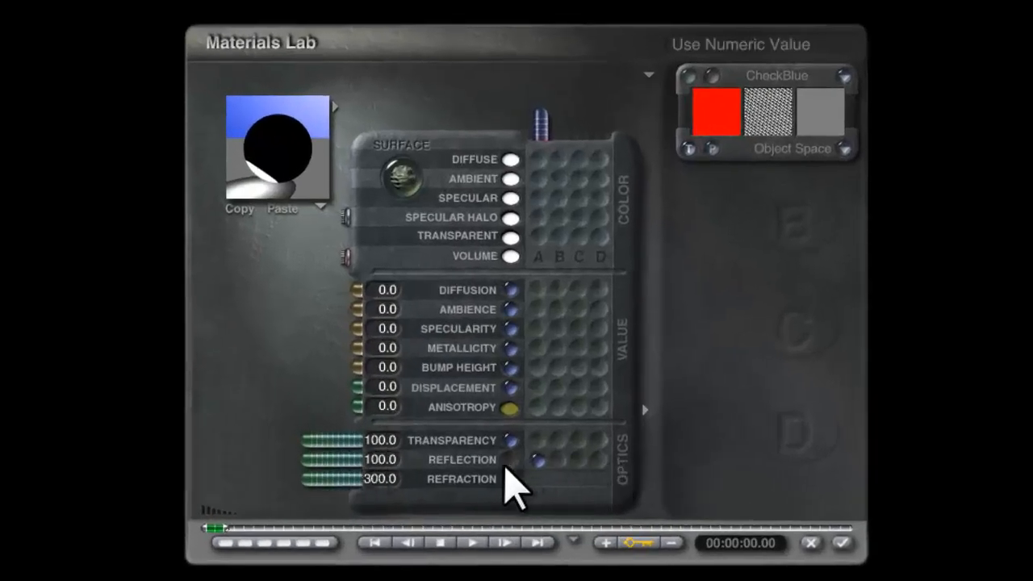
click(509, 462)
drag(331, 460, 427, 459)
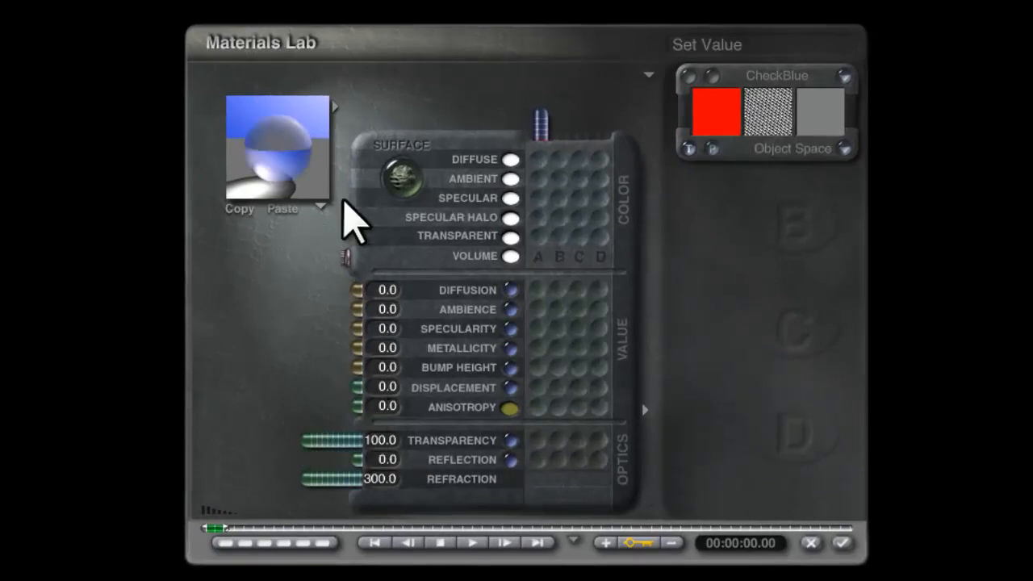
click(295, 150)
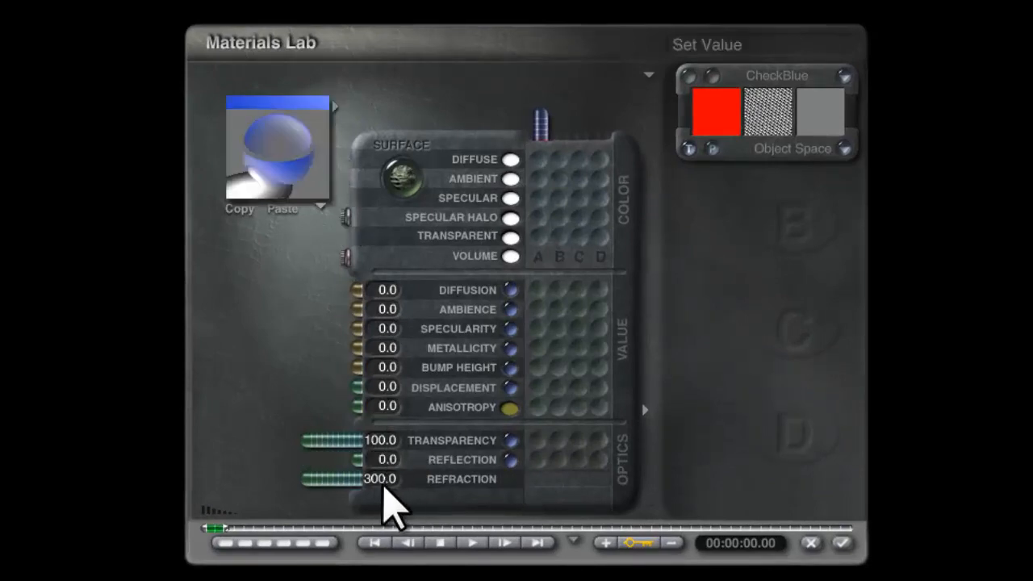
drag(306, 139, 288, 201)
drag(265, 151, 296, 196)
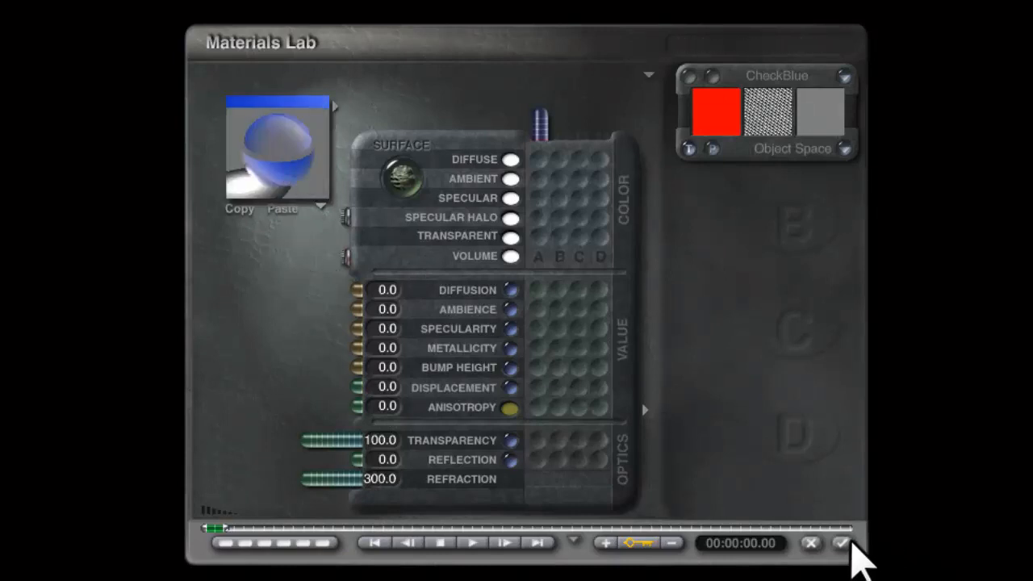
click(843, 544)
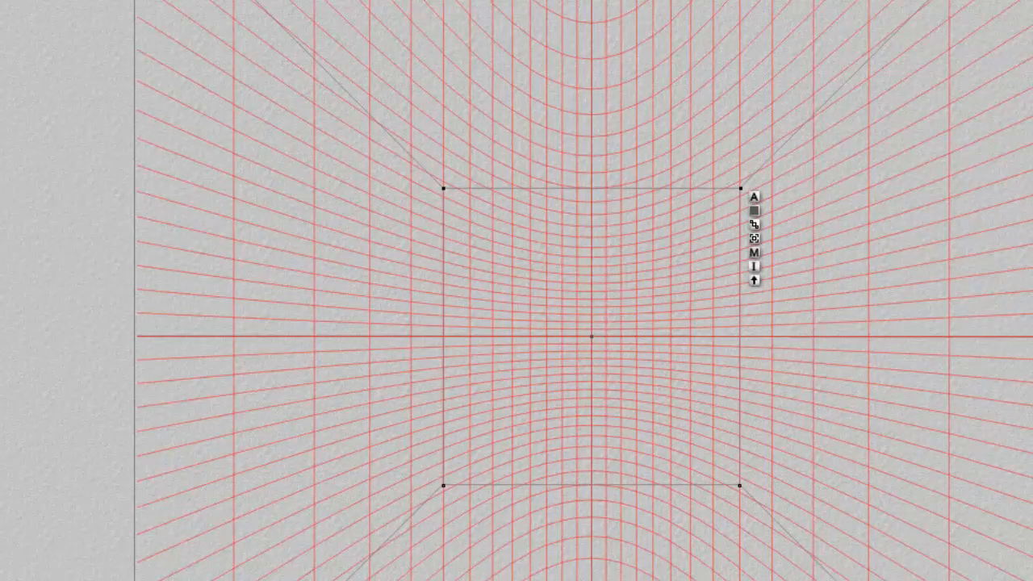
key(ctrl+r)
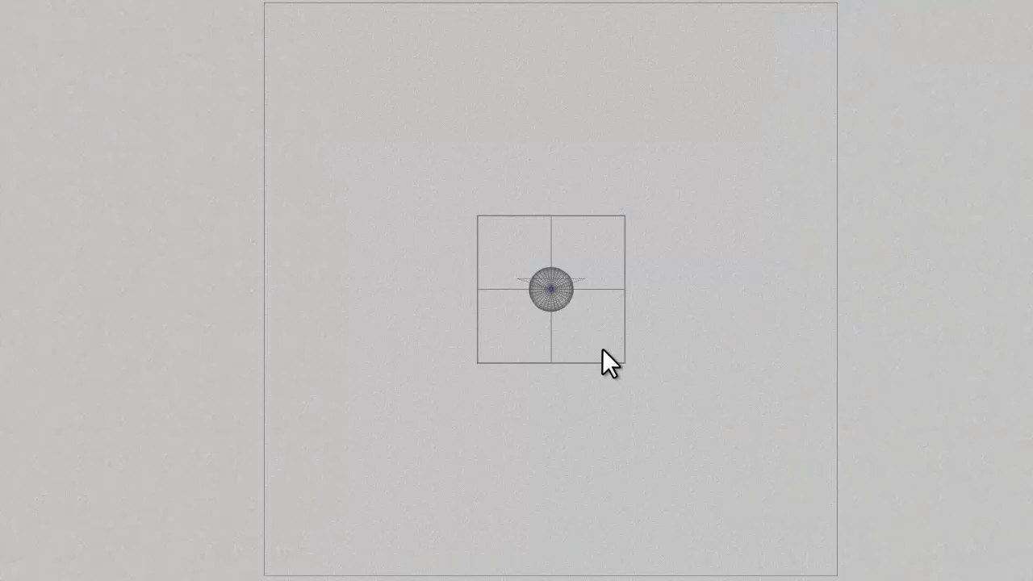
Enlarge the cube slightly and scale the sphere inside it up to about twice its diameter
right_click(597, 350)
click(611, 360)
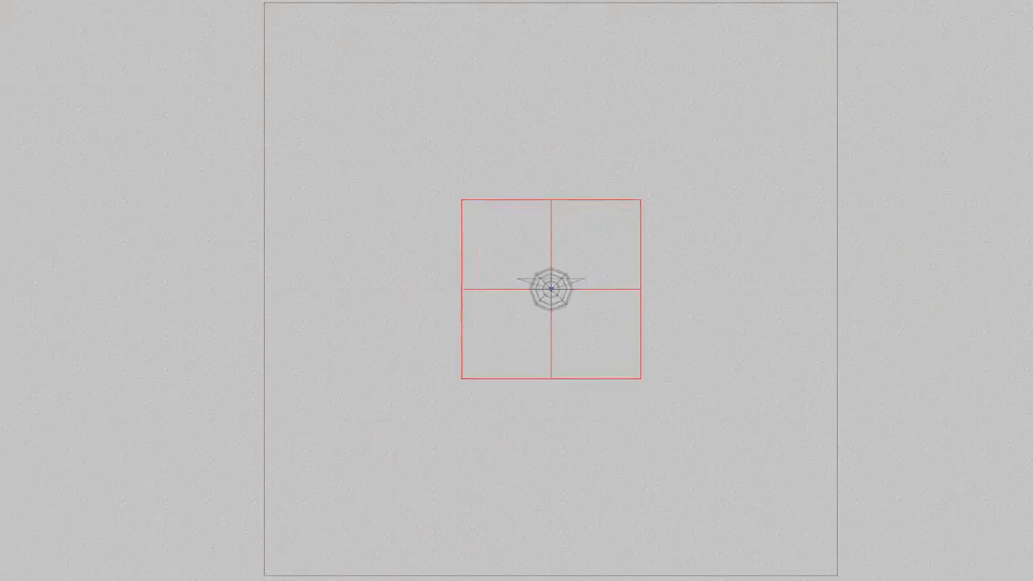
right_click(560, 298)
click(590, 318)
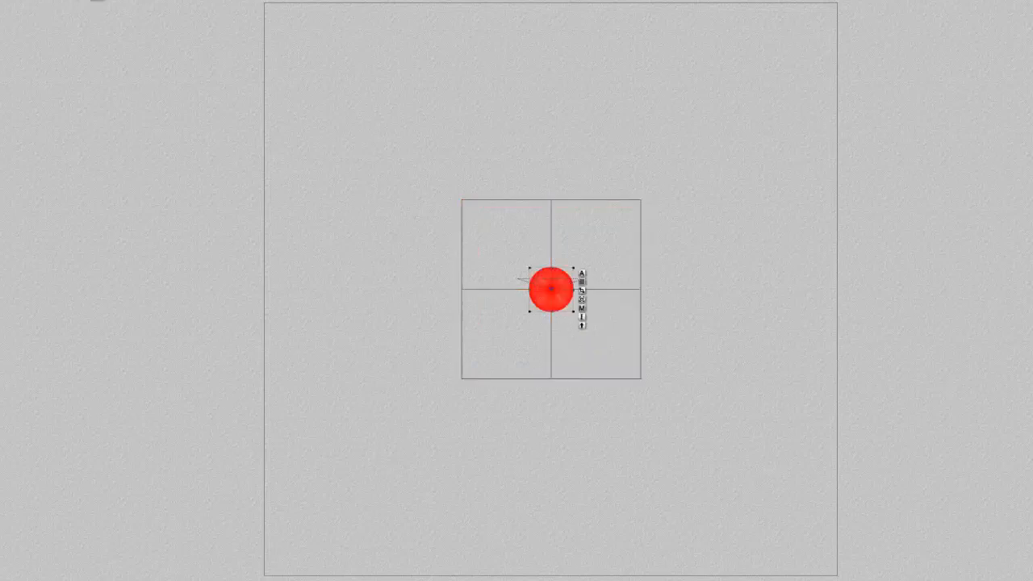
drag(42, 0, 165, 0)
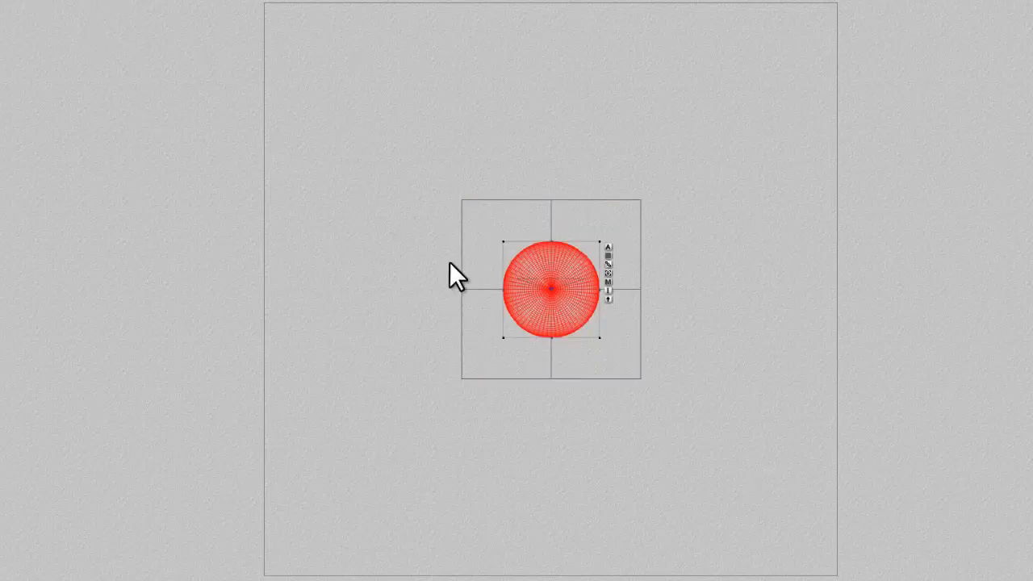
key(3)
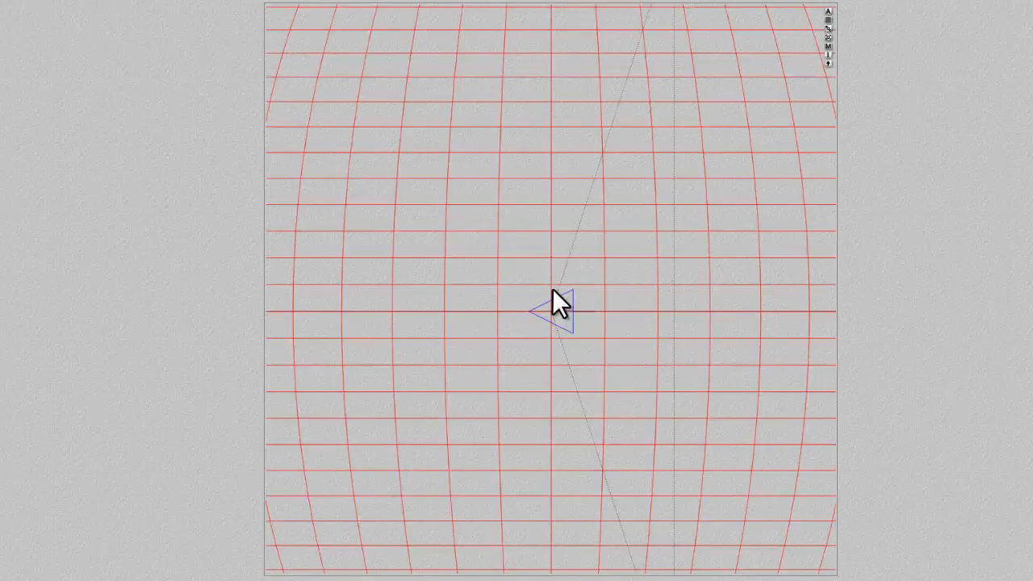
key(1)
key(2)
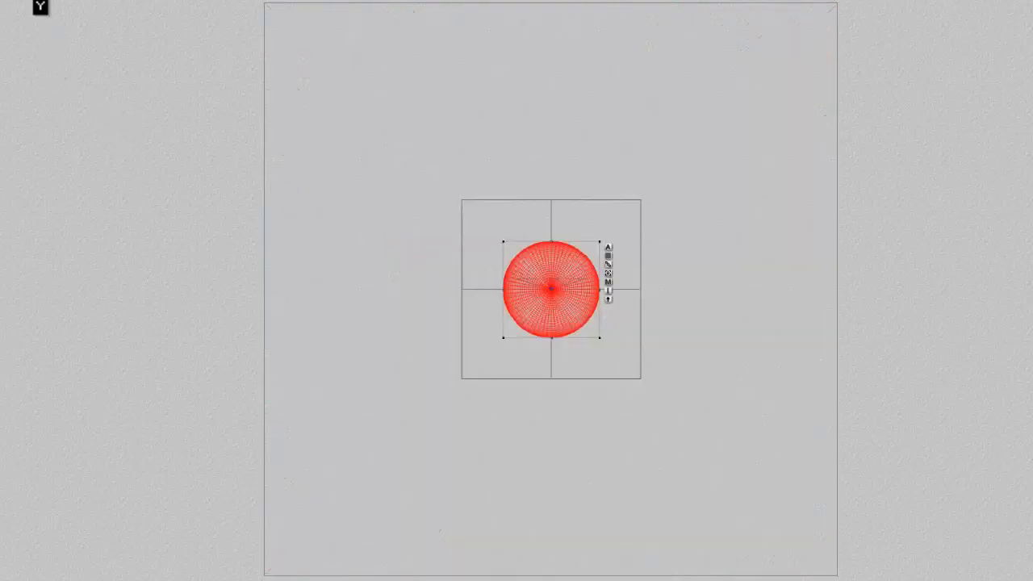